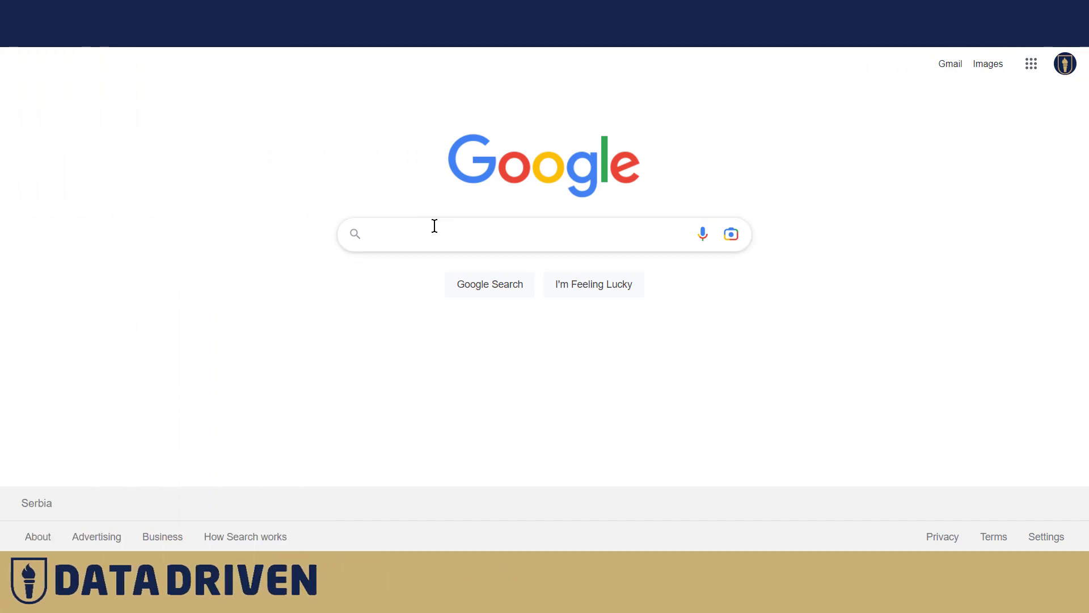
Step: Search Google for 'ga4 data streams' and open the Data Driven U article 'Understanding Data Streams in Google Analytics 4'
type("a4 ")
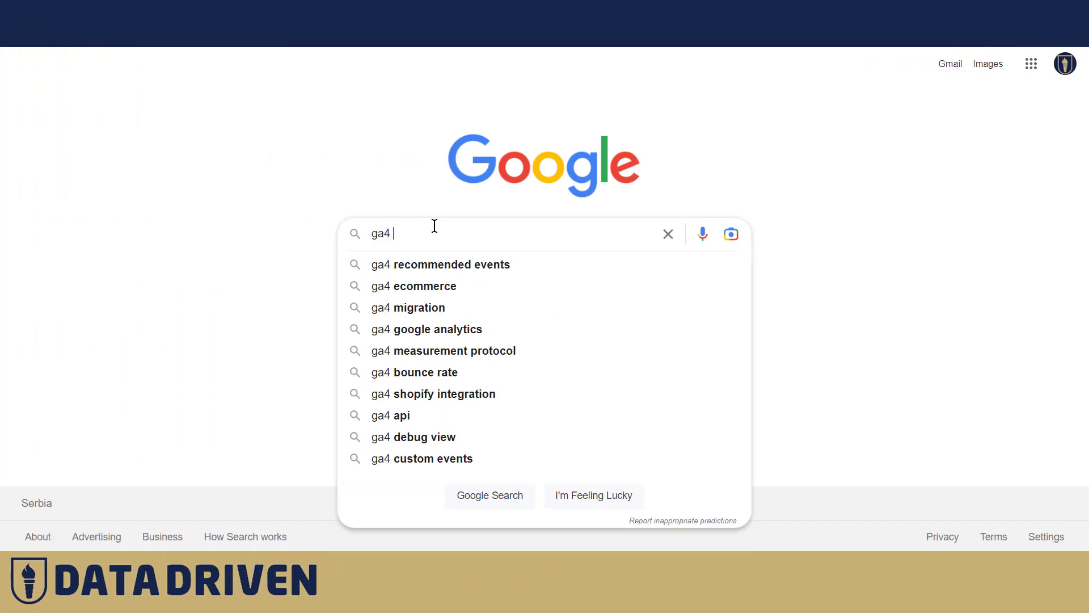
type("data stream")
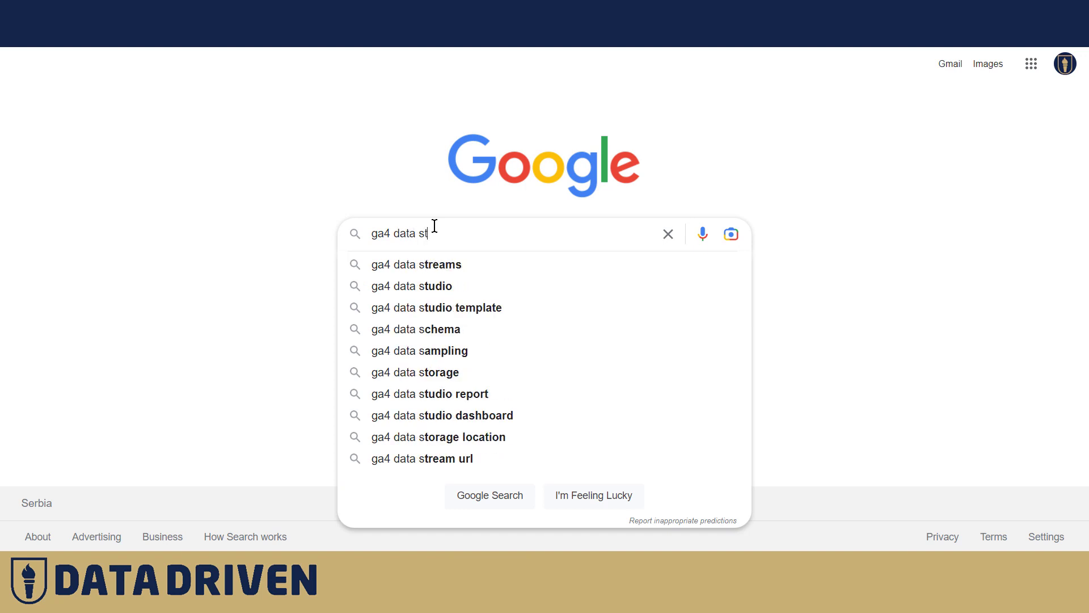
left_click(430, 264)
scroll(372, 266, "down", 1)
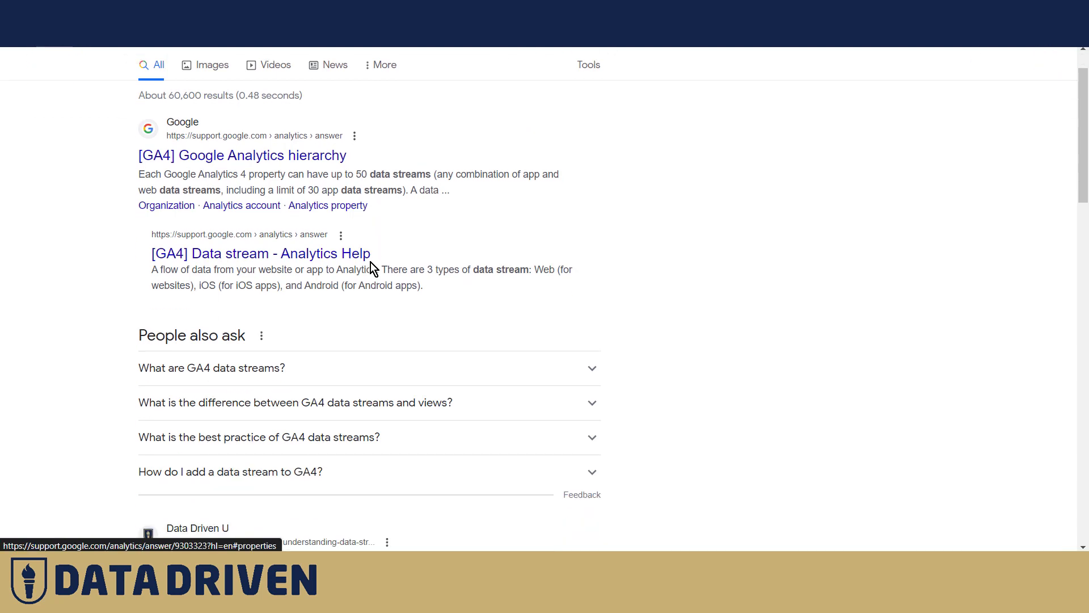
scroll(373, 266, "down", 3)
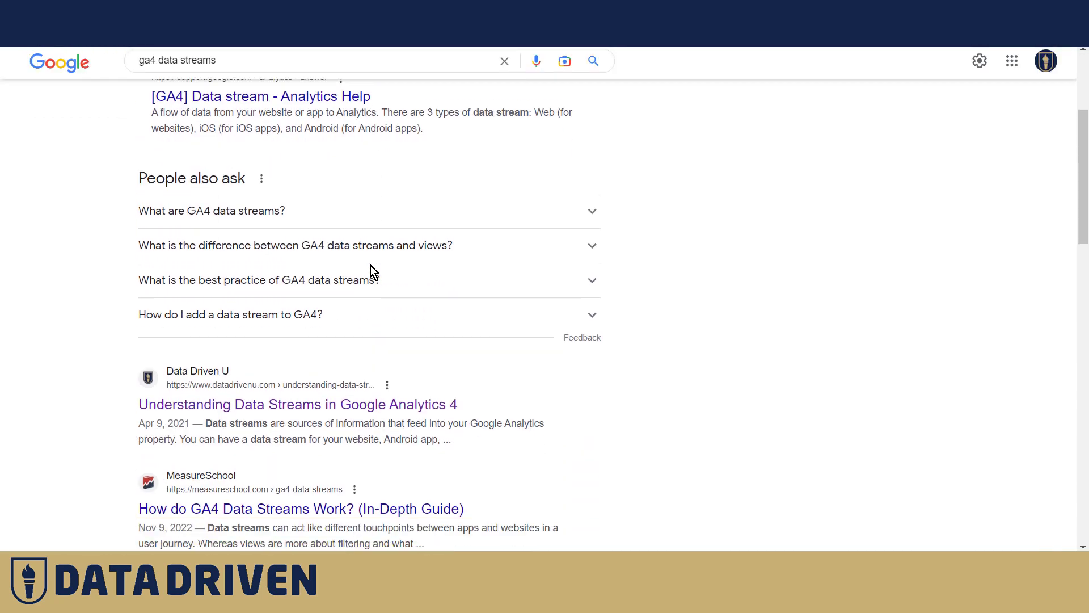
left_click(284, 407)
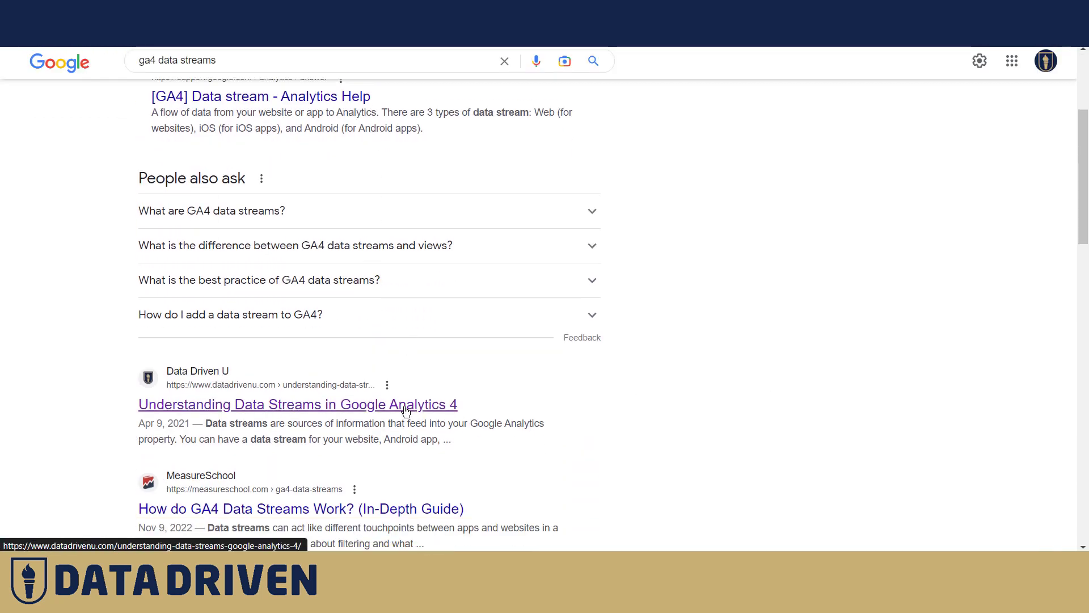
left_click(373, 408)
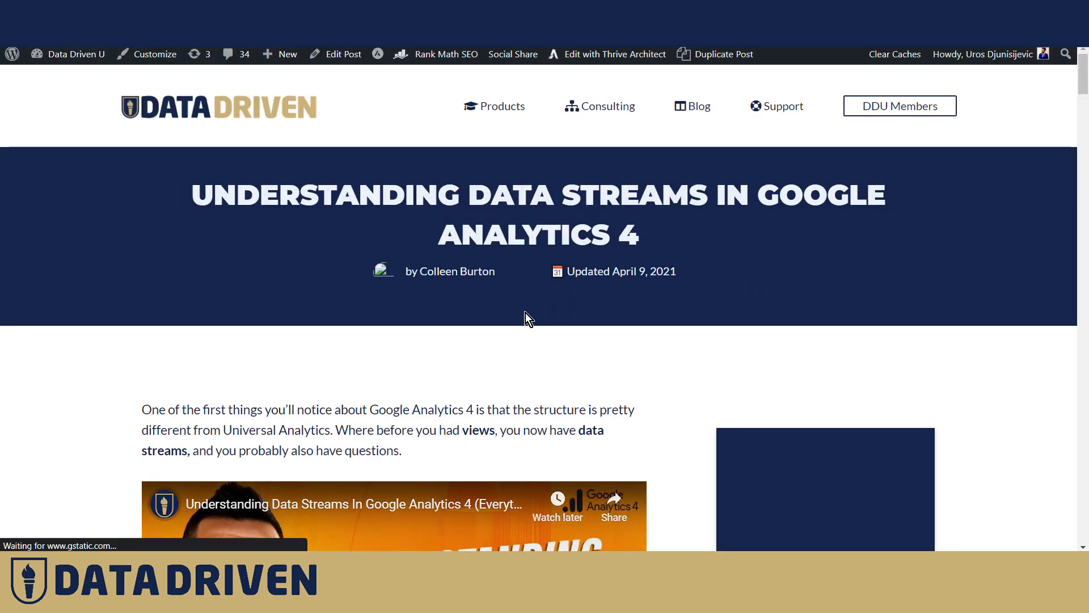
Step: Scroll through the Data Driven U data streams blog article
scroll(670, 352, "down", 10)
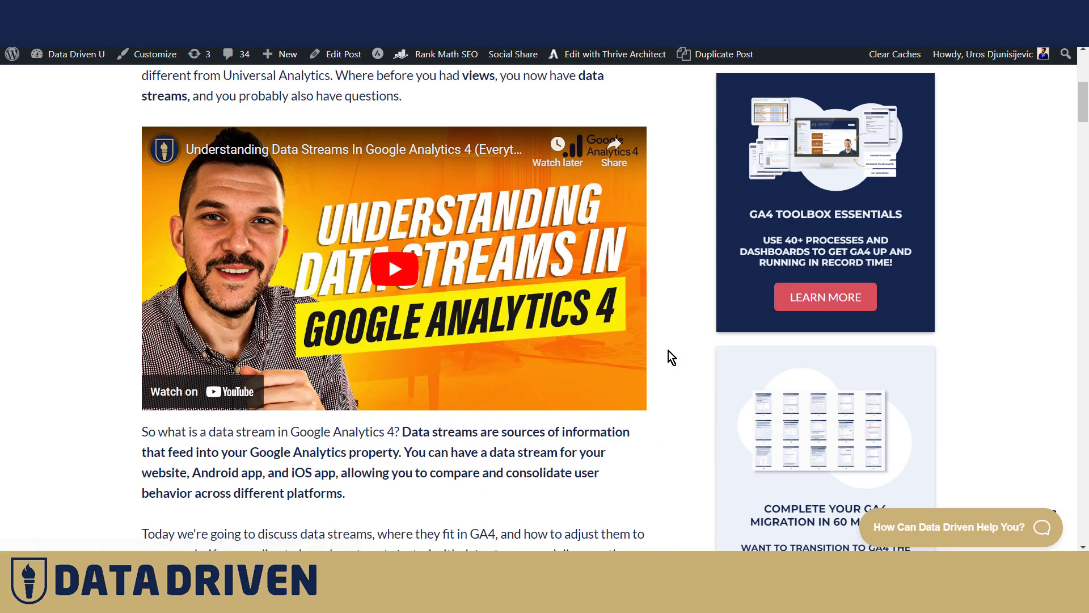
scroll(668, 350, "down", 2)
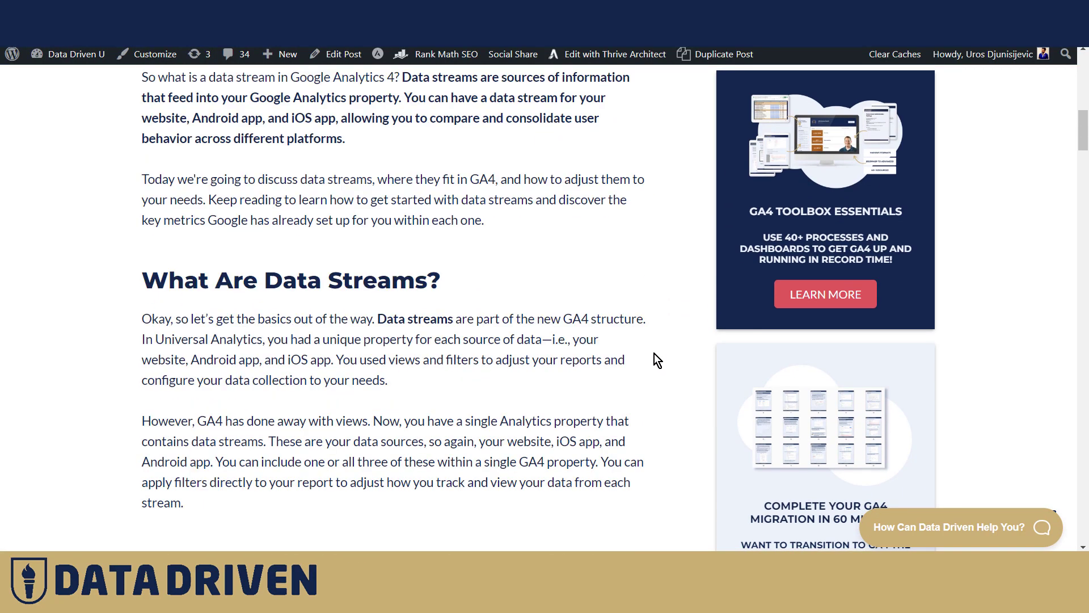
scroll(654, 353, "up", 9)
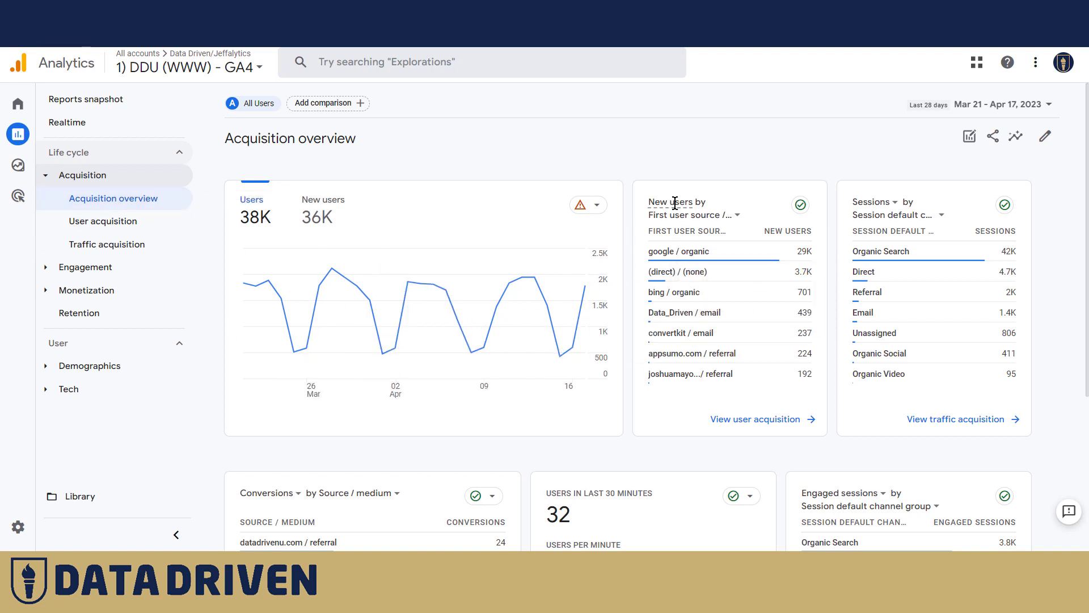
Step: Switch the New users card to First user default channel group, showing Organic Search leading
mouse_move(681, 201)
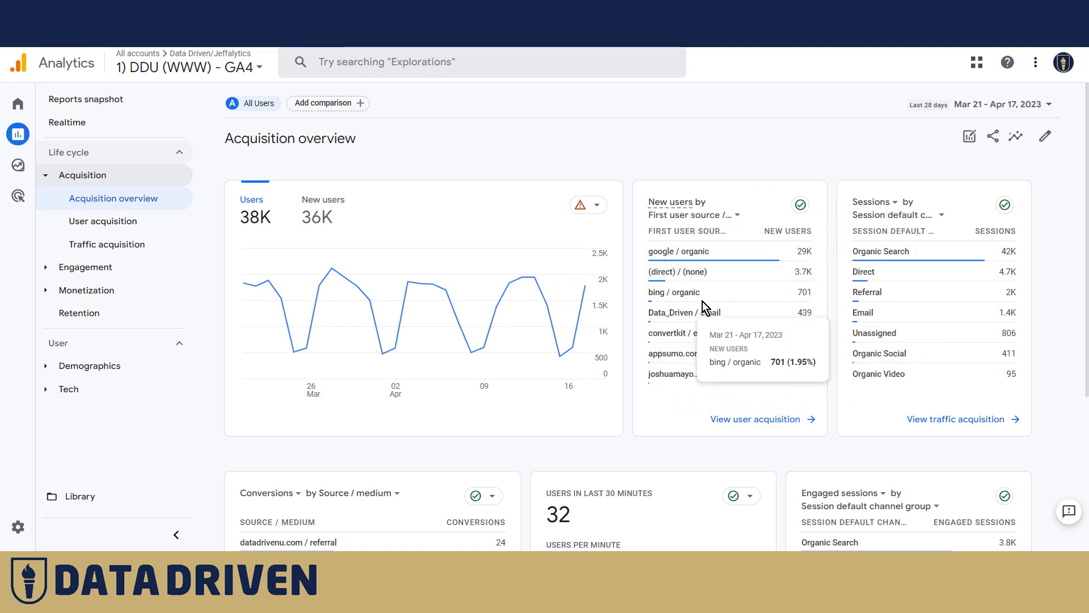
left_click(727, 220)
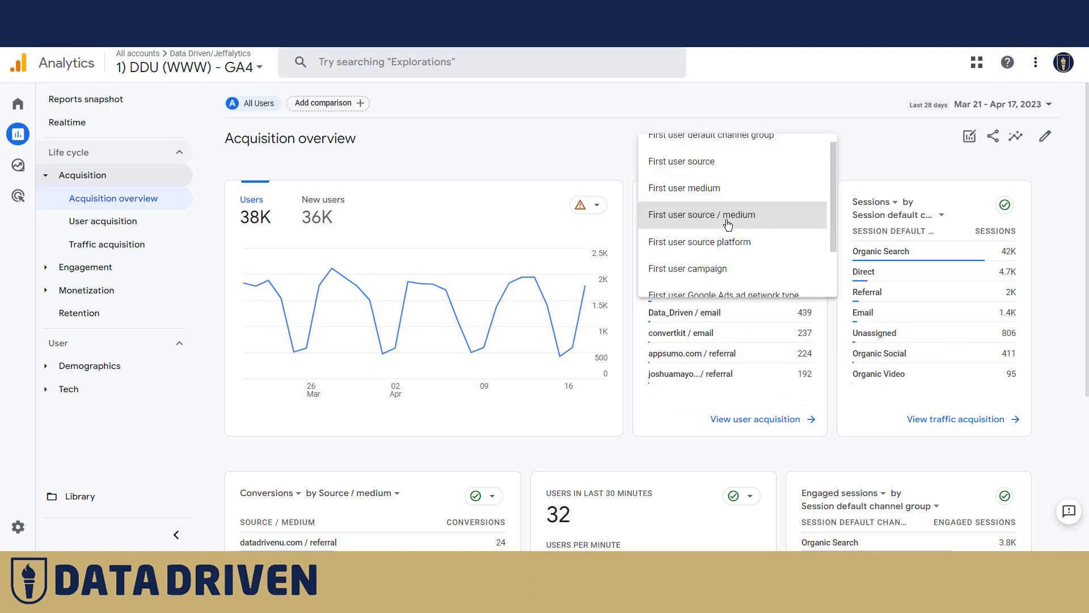
left_click(661, 139)
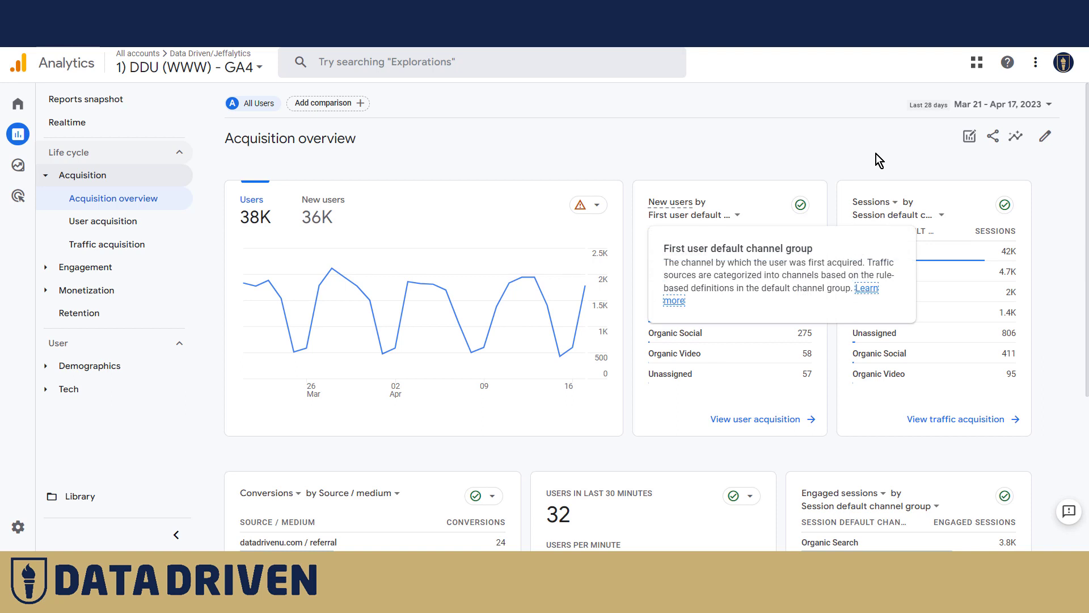
mouse_move(894, 254)
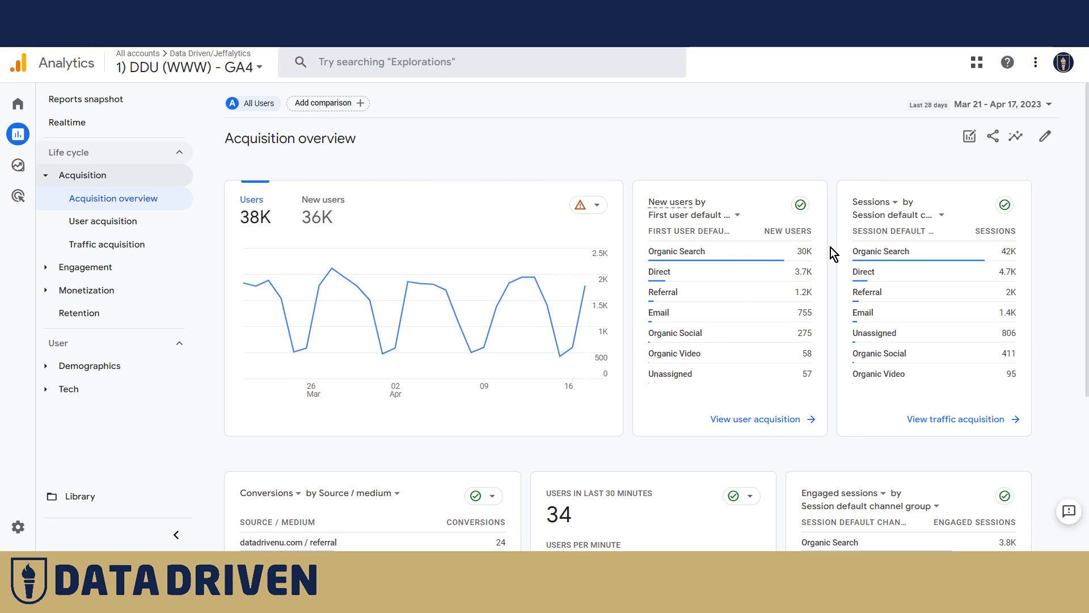
scroll(830, 247, "down", 3)
scroll(792, 318, "down", 1)
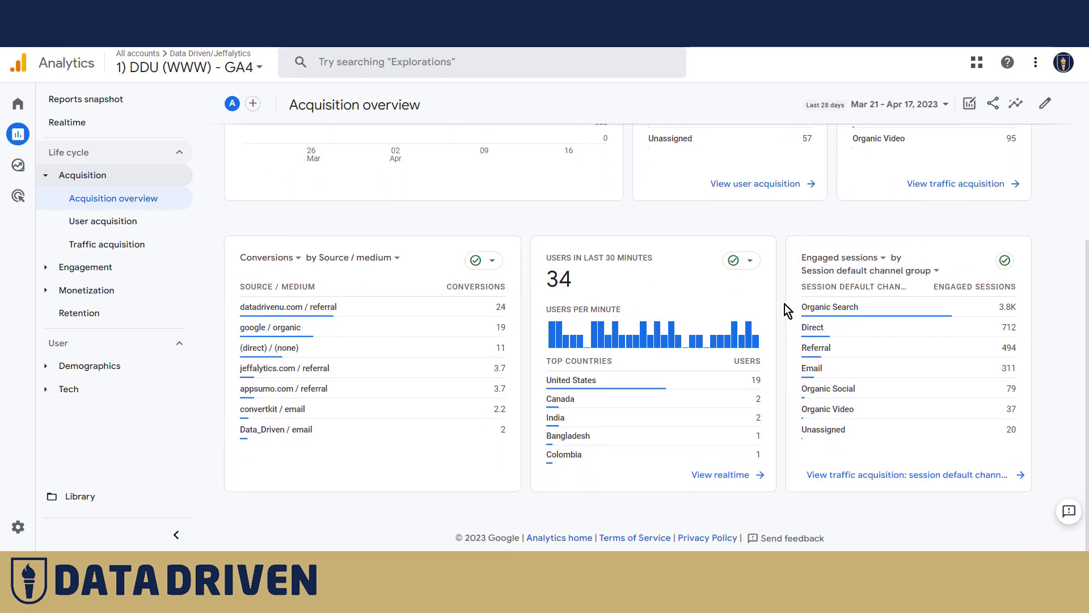
scroll(785, 306, "up", 5)
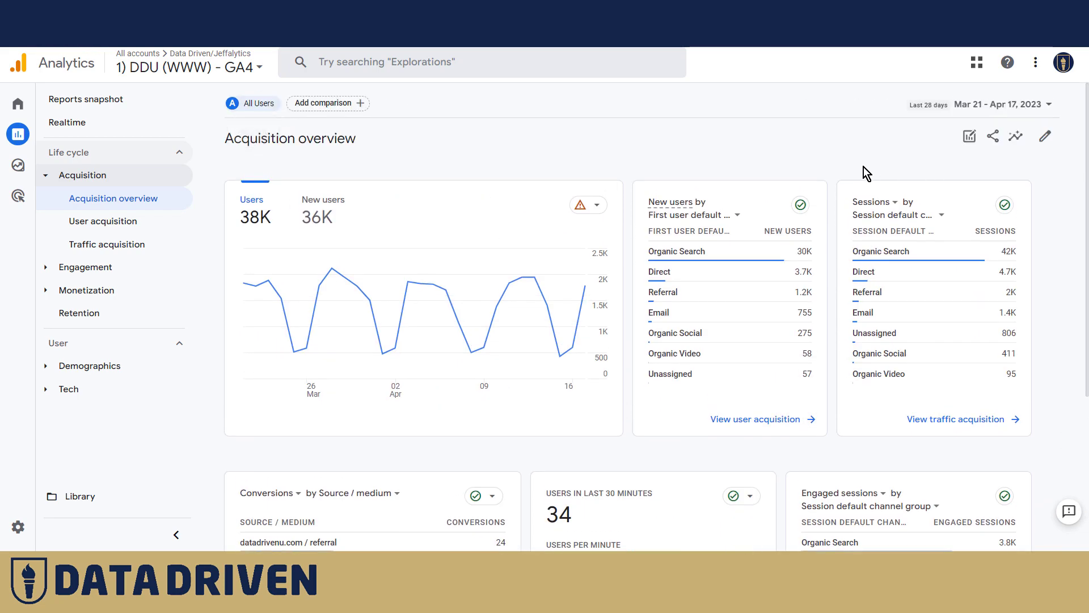
scroll(839, 170, "down", 3)
scroll(836, 170, "up", 3)
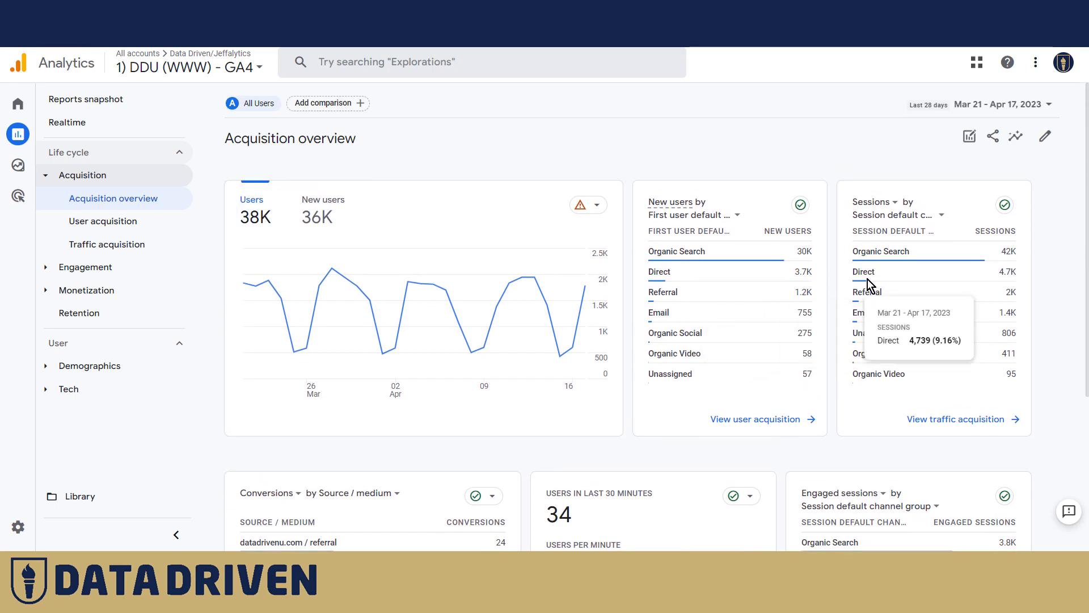
scroll(732, 318, "down", 1)
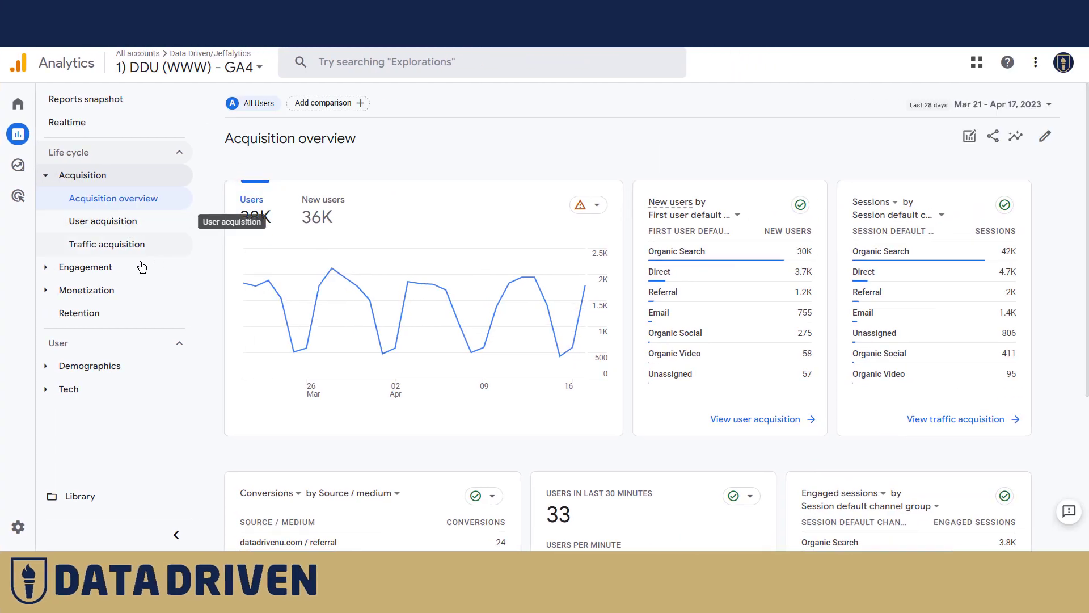
Step: Open Engagement > Pages and screens and change its primary dimension to Page path and screen class
left_click(69, 271)
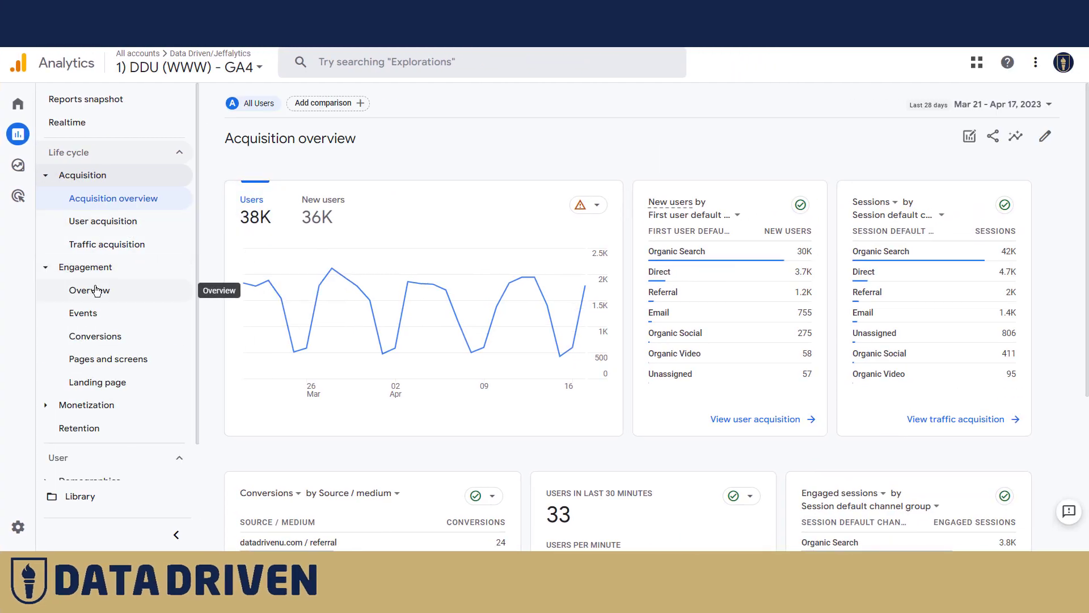
left_click(96, 367)
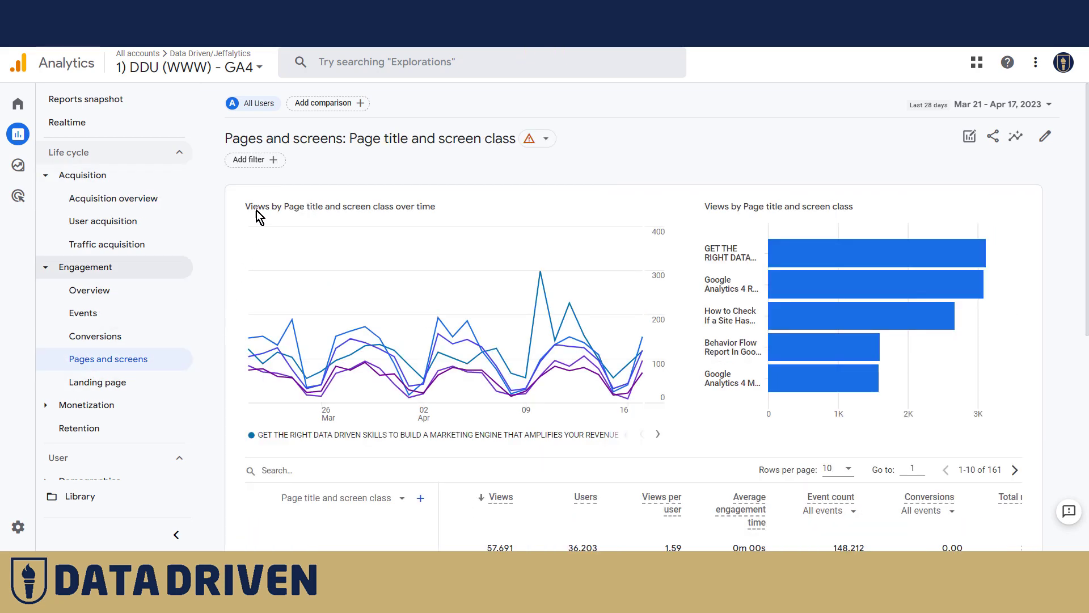
left_click(261, 162)
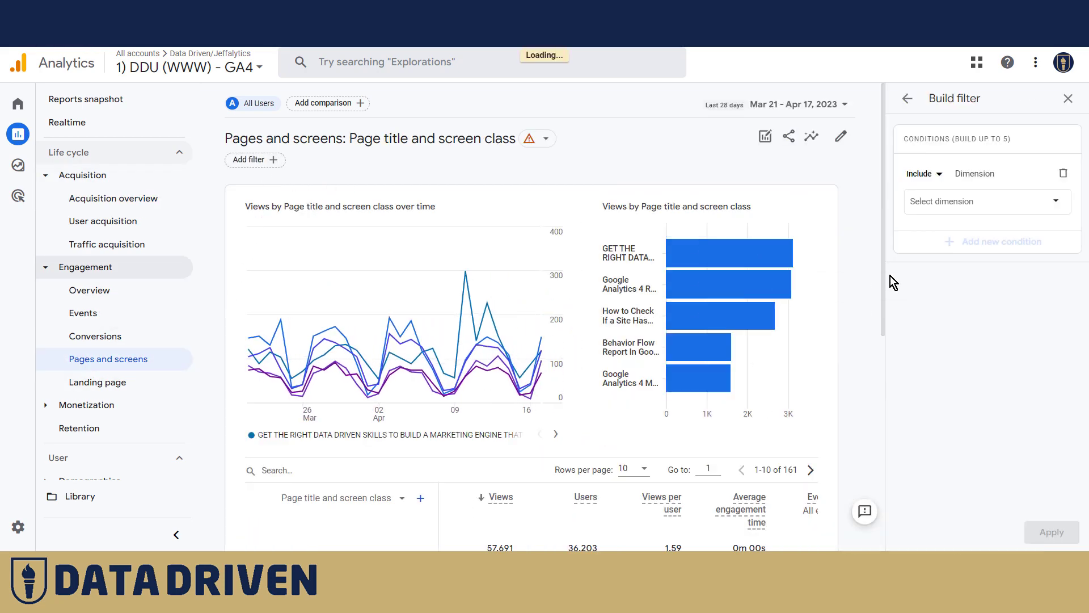
scroll(389, 335, "down", 3)
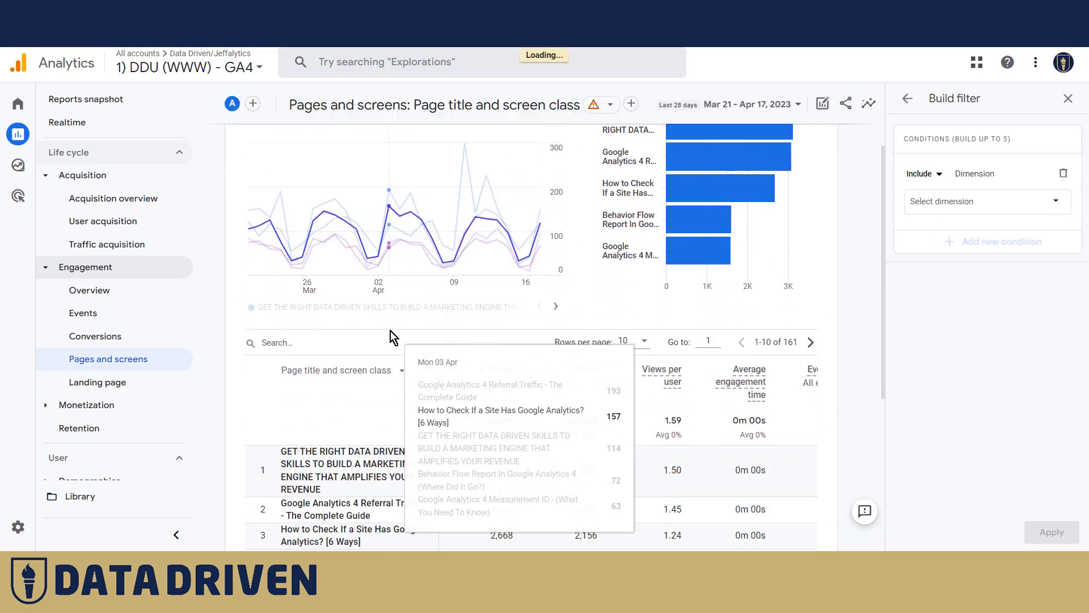
scroll(560, 351, "up", 2)
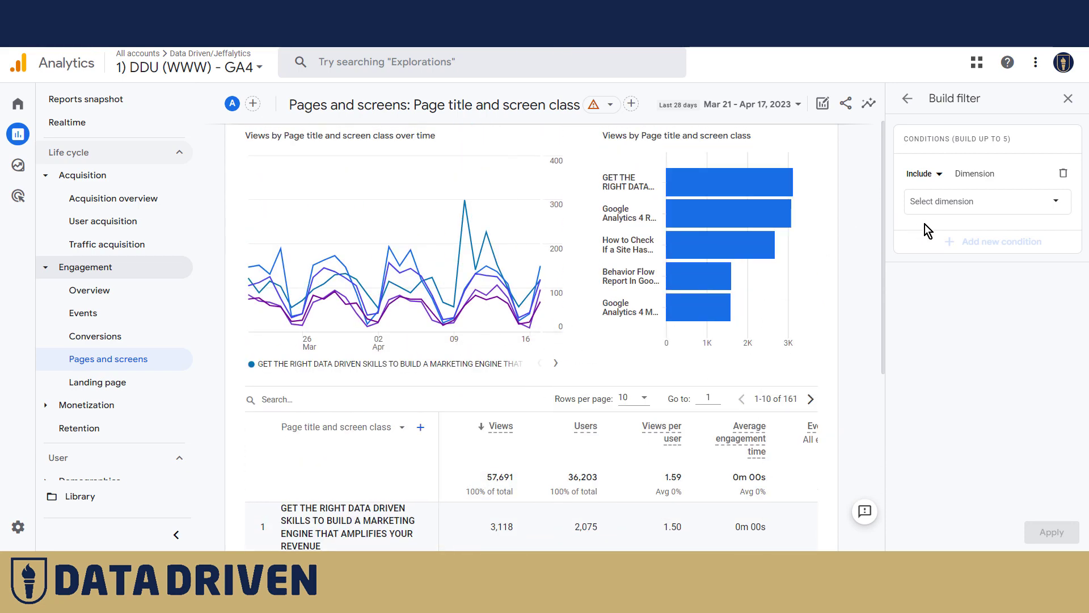
left_click(392, 429)
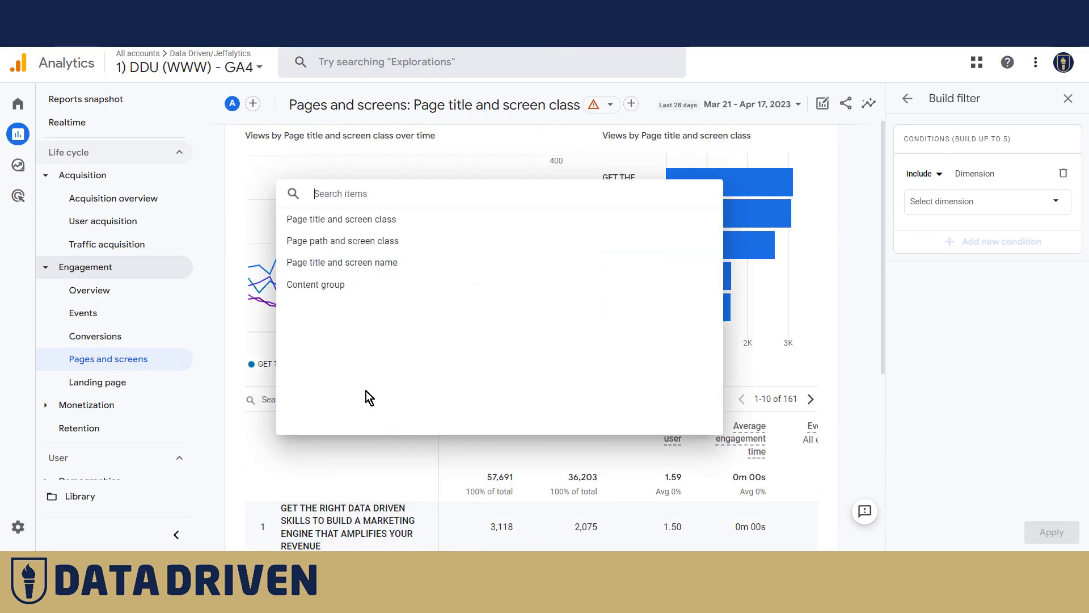
left_click(318, 242)
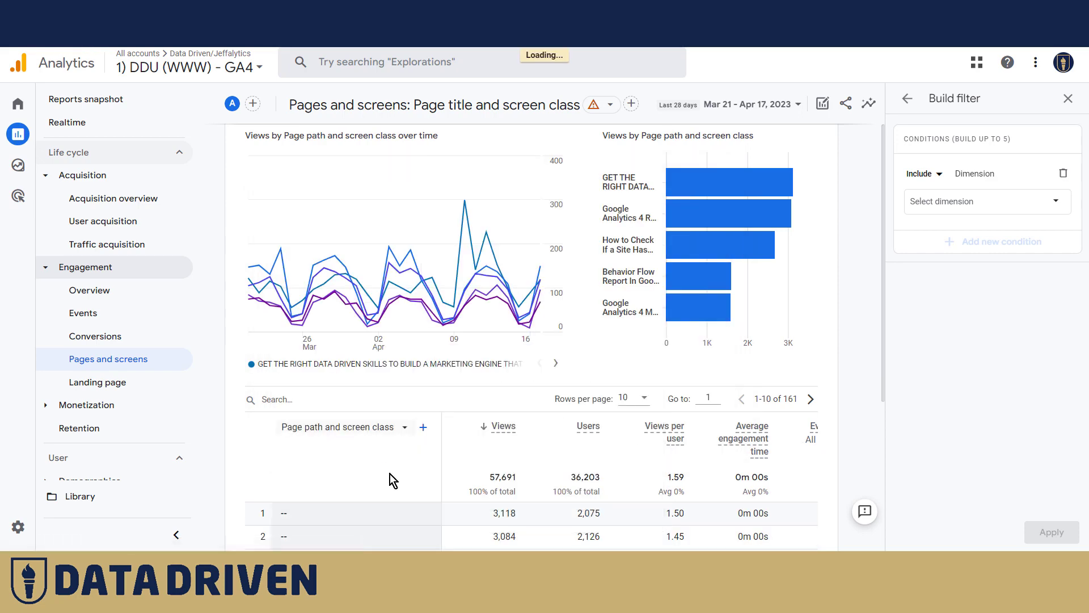
scroll(352, 374, "down", 2)
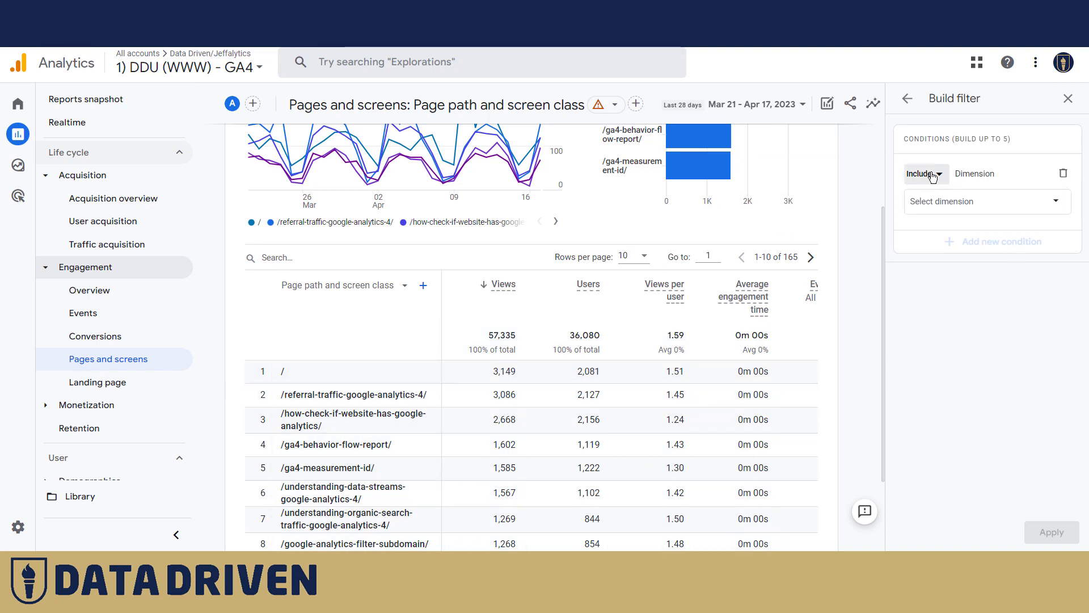
Step: Filter the Pages and screens report to Session medium 'organic' and apply it
left_click(968, 206)
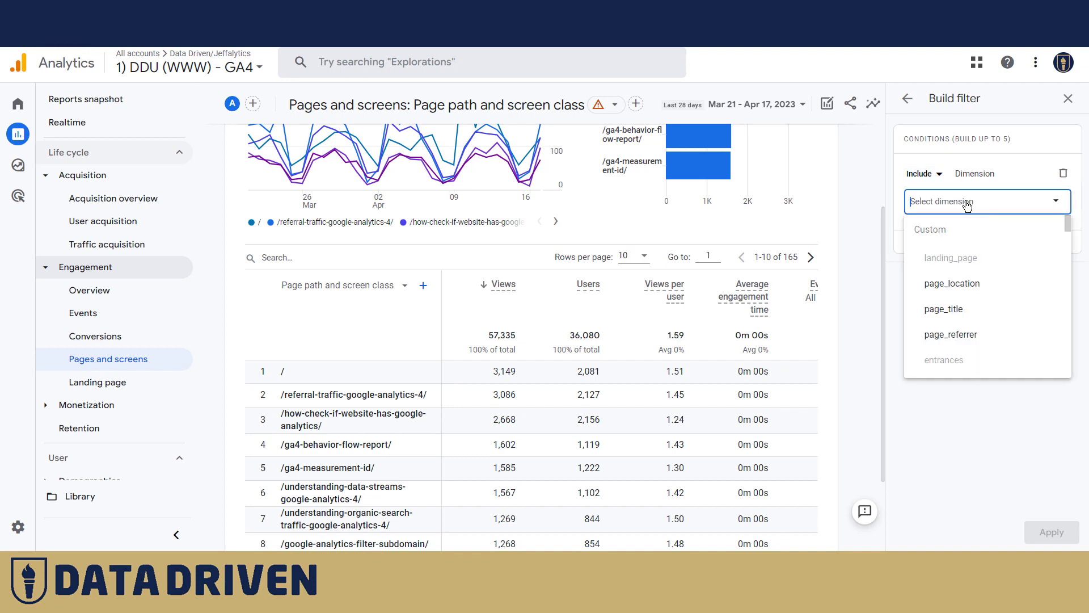
type("medi")
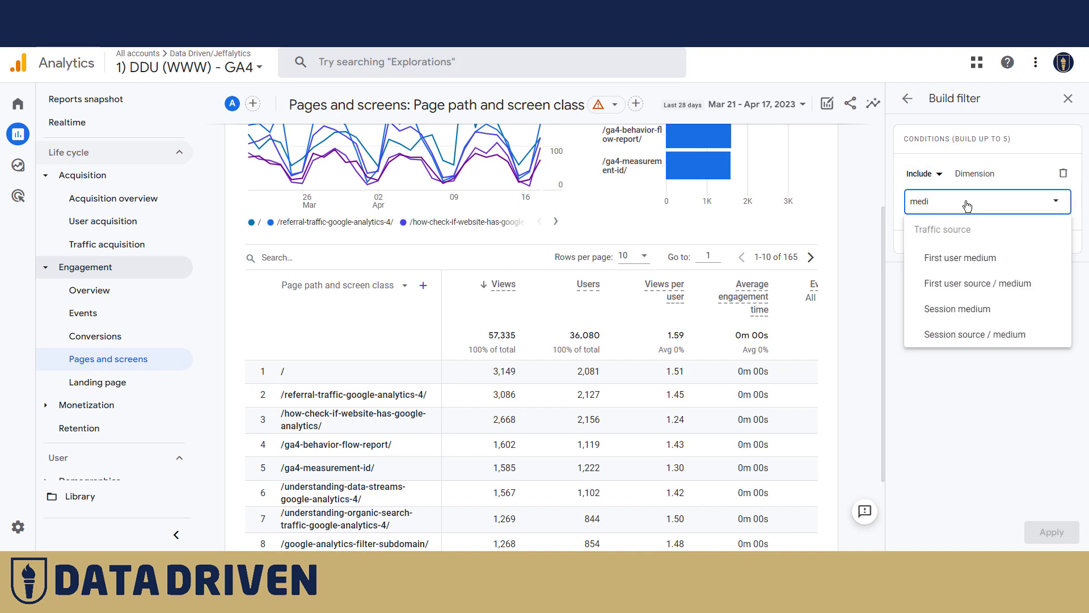
left_click(957, 309)
left_click(950, 254)
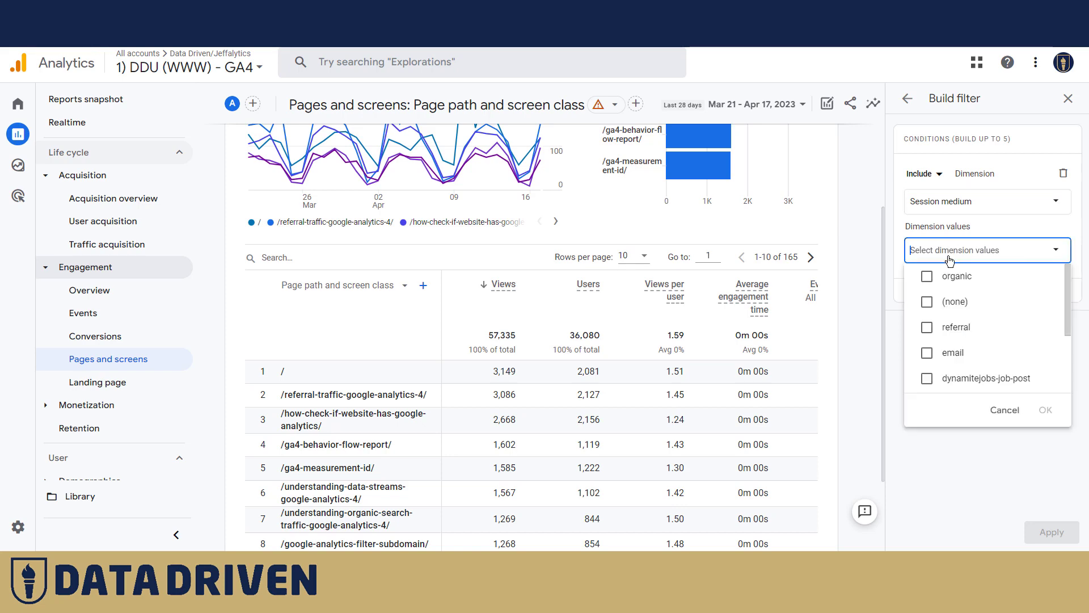
left_click(927, 276)
left_click(1045, 410)
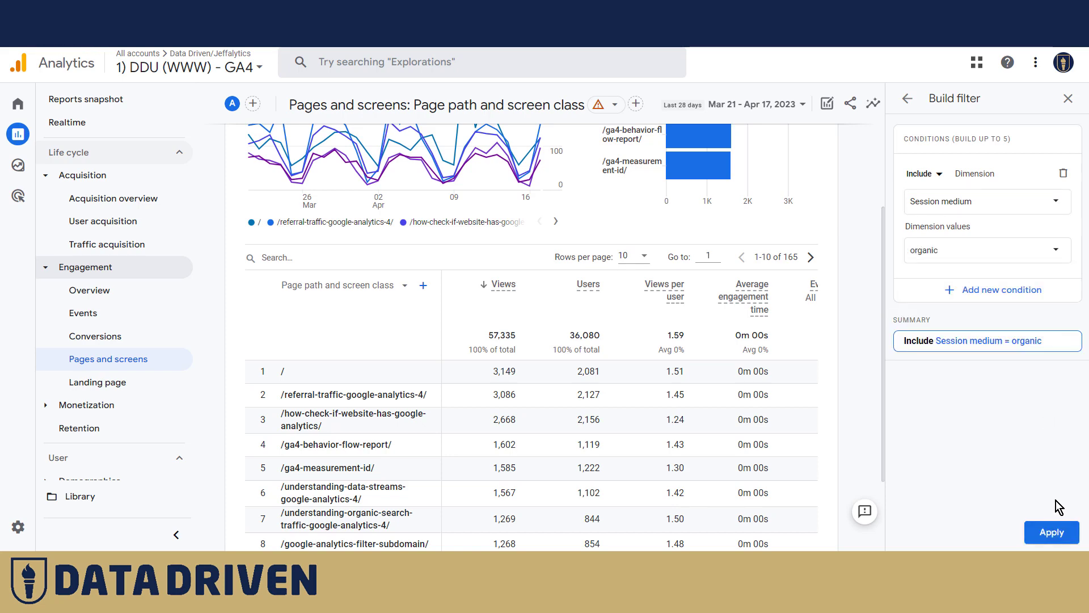
left_click(1044, 532)
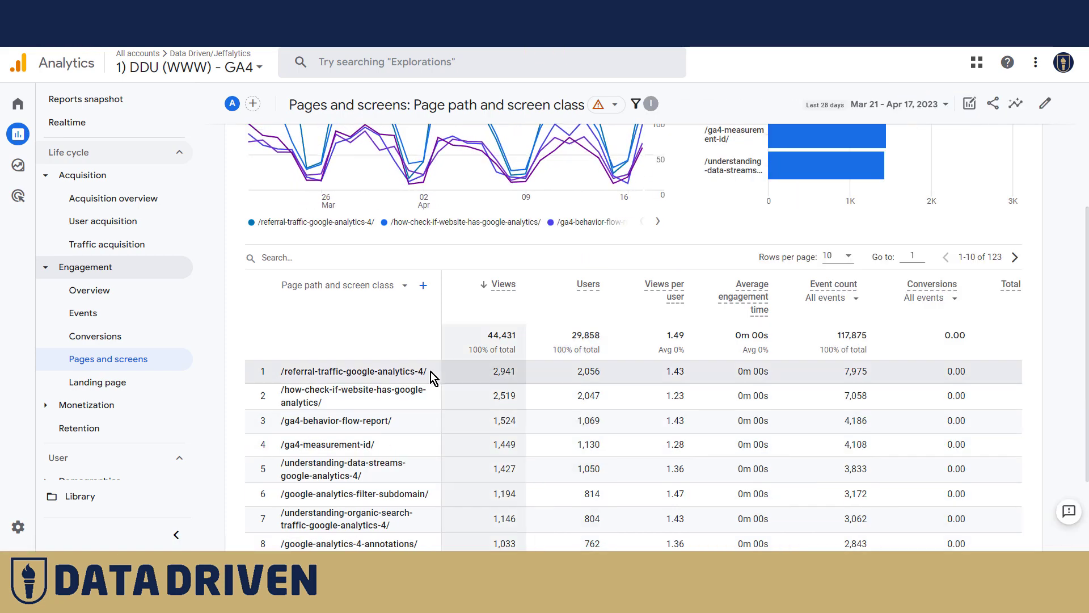
scroll(364, 369, "down", 2)
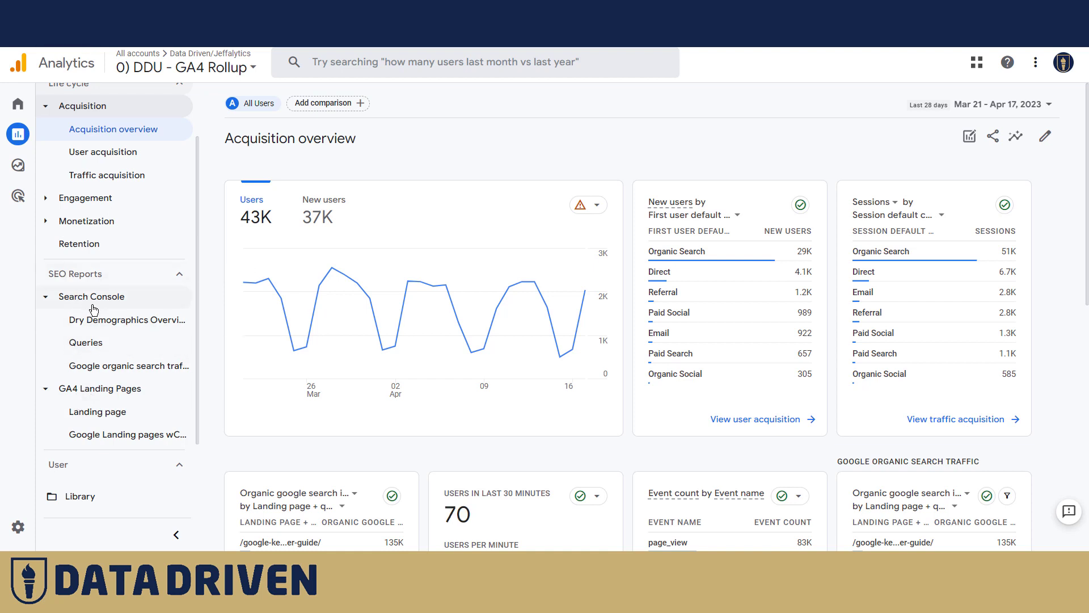
Step: Open Admin's Search Console Links, showing datadrivenu.com linked to the Data Driven U stream
mouse_move(23, 528)
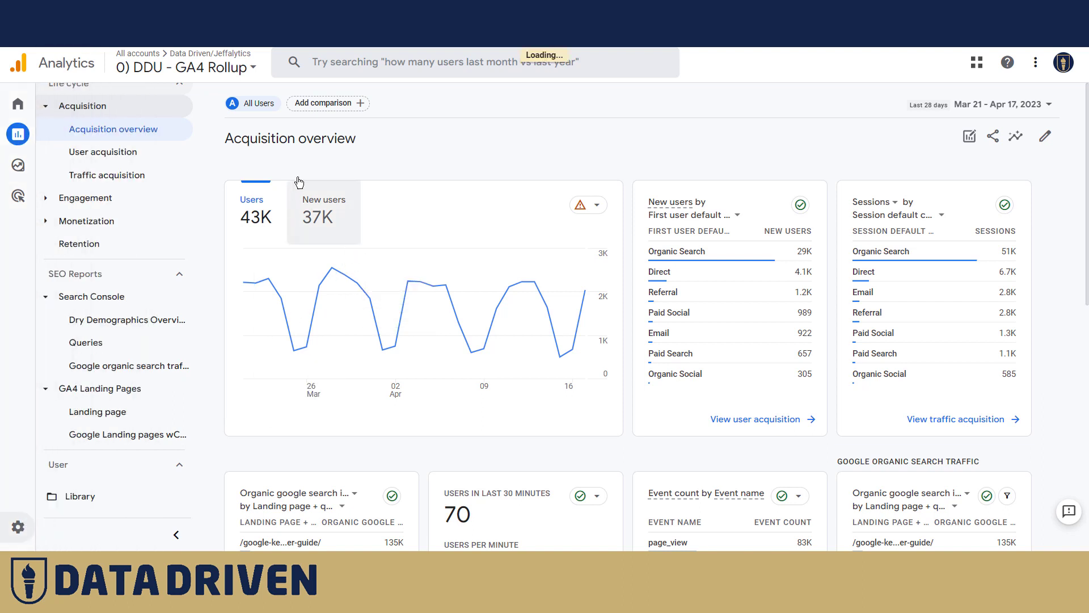
scroll(518, 252, "down", 4)
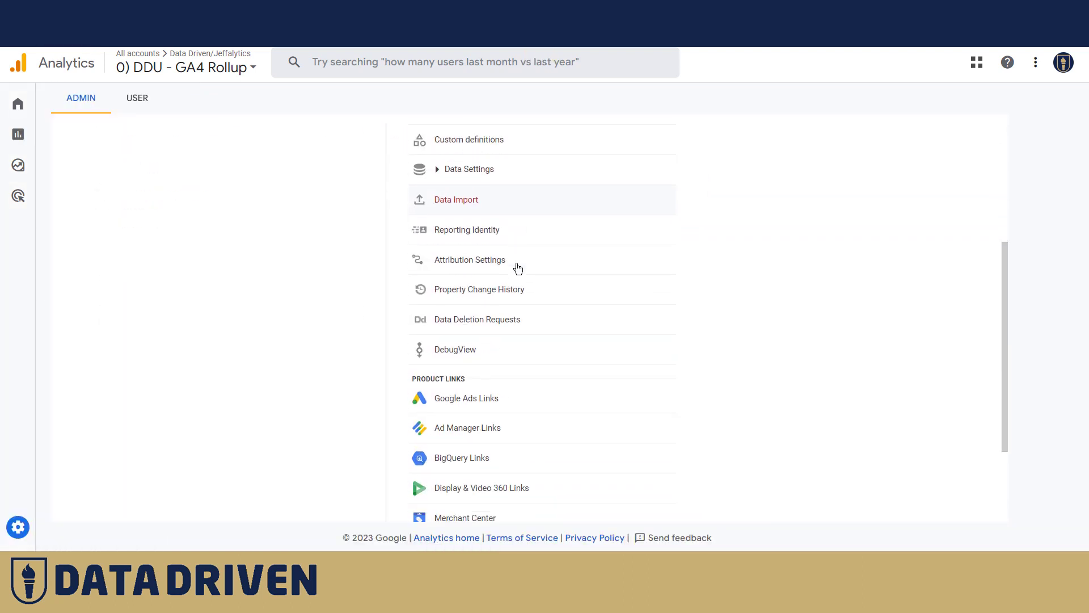
scroll(518, 268, "down", 2)
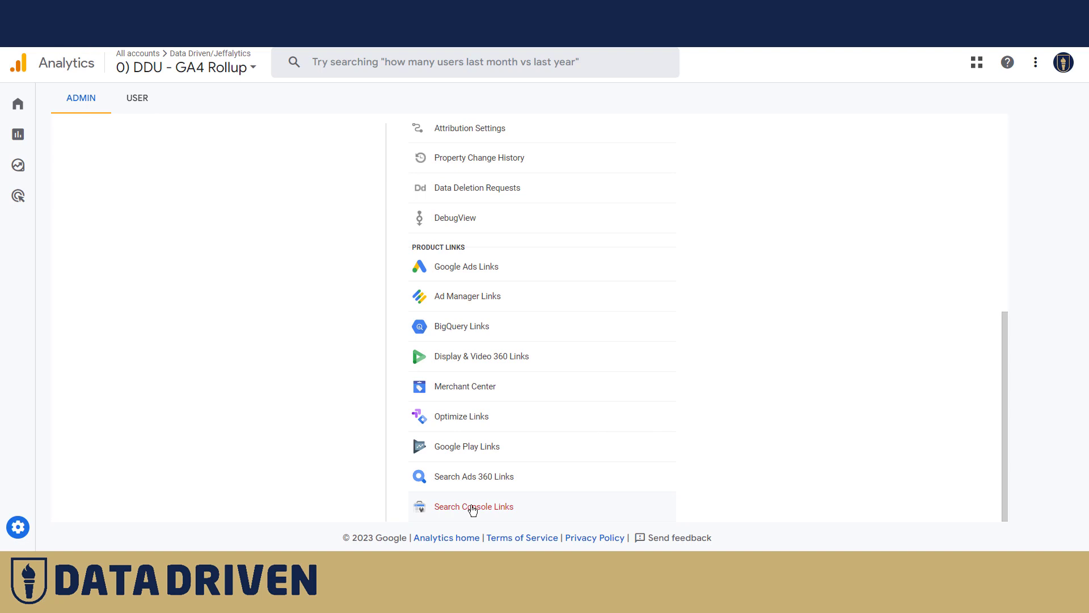
left_click(472, 508)
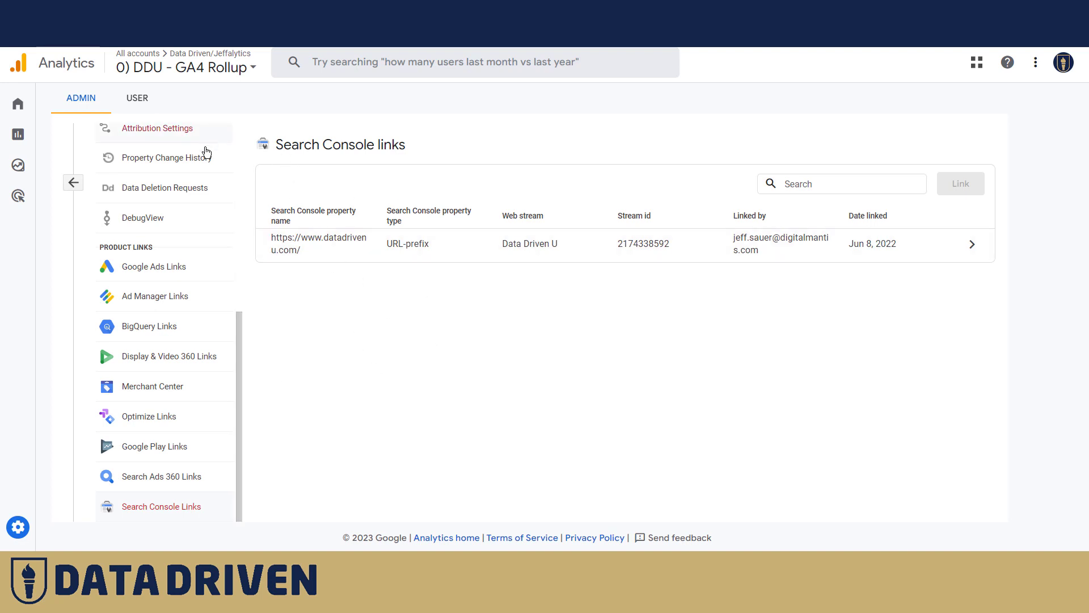
Step: Open SEO Reports > GA4 Landing Pages > Google Landing pages wConversions, listing 113 pages
mouse_move(23, 150)
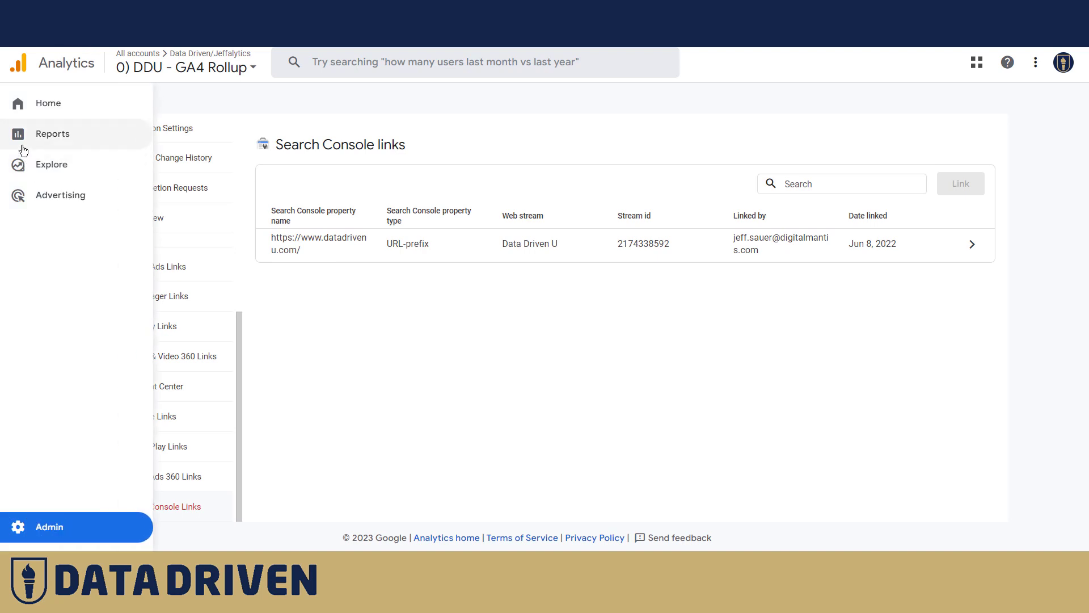
left_click(26, 142)
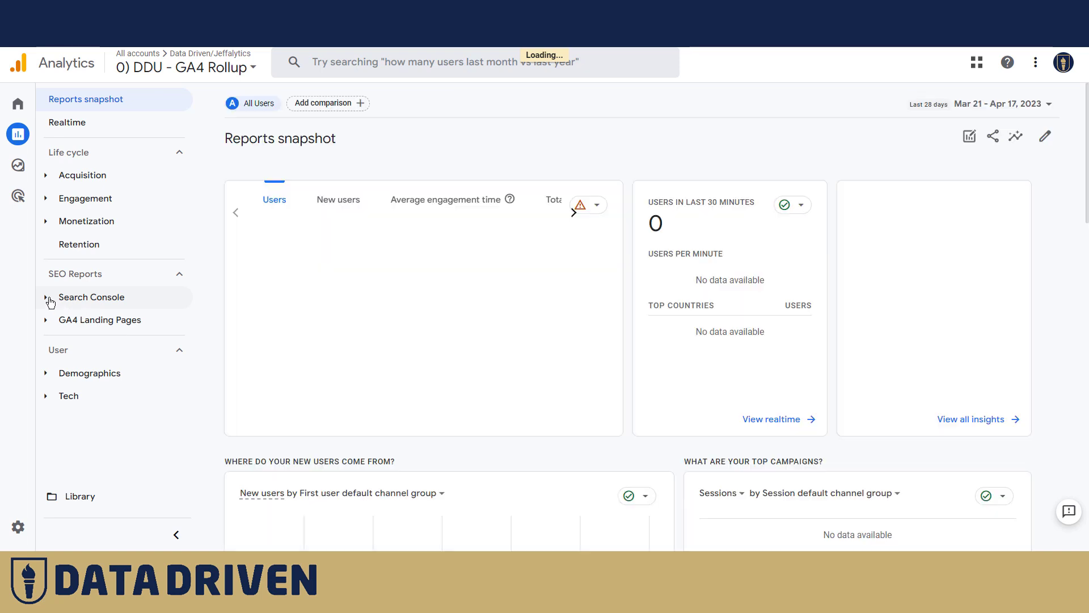
left_click(49, 321)
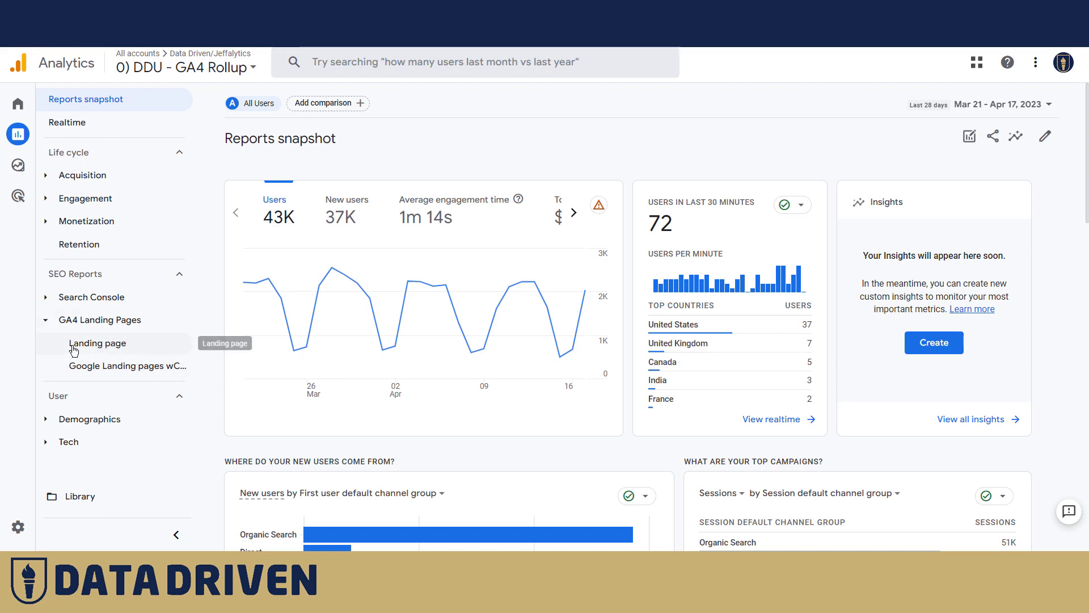
left_click(126, 371)
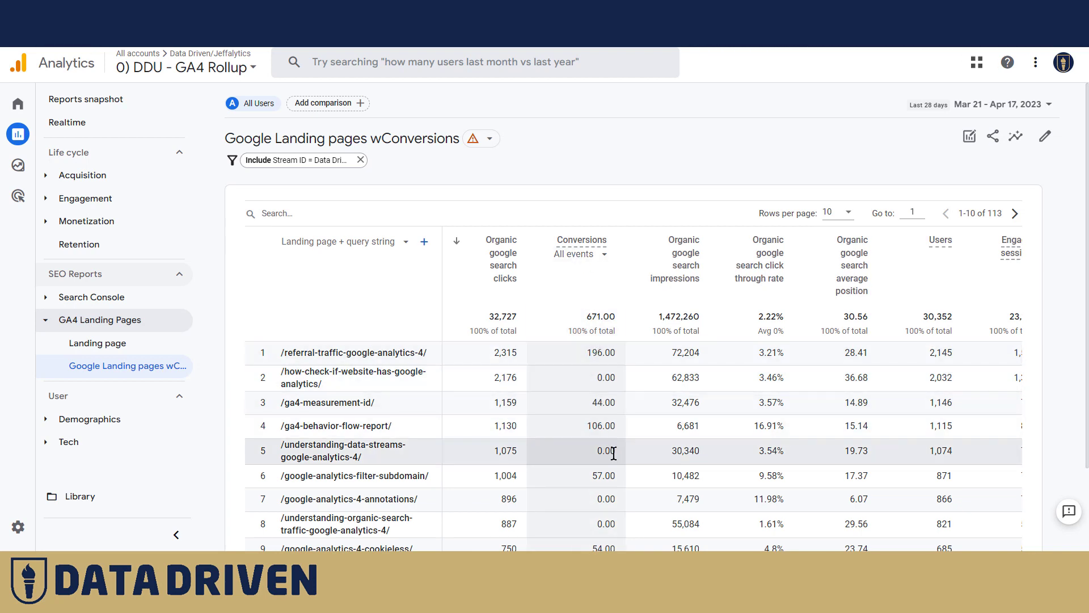
scroll(606, 451, "down", 1)
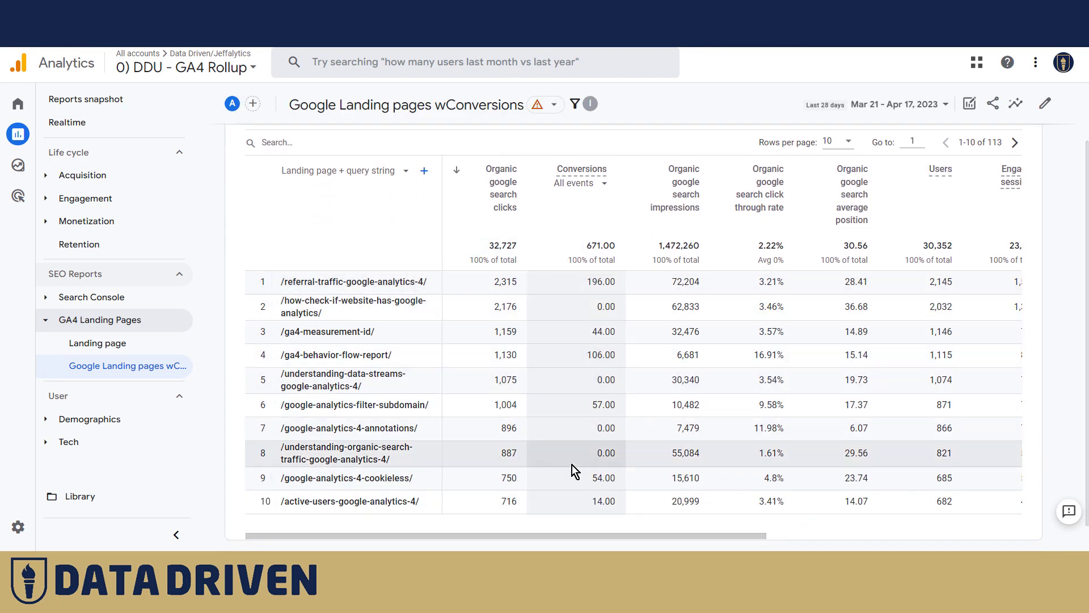
scroll(394, 162, "up", 1)
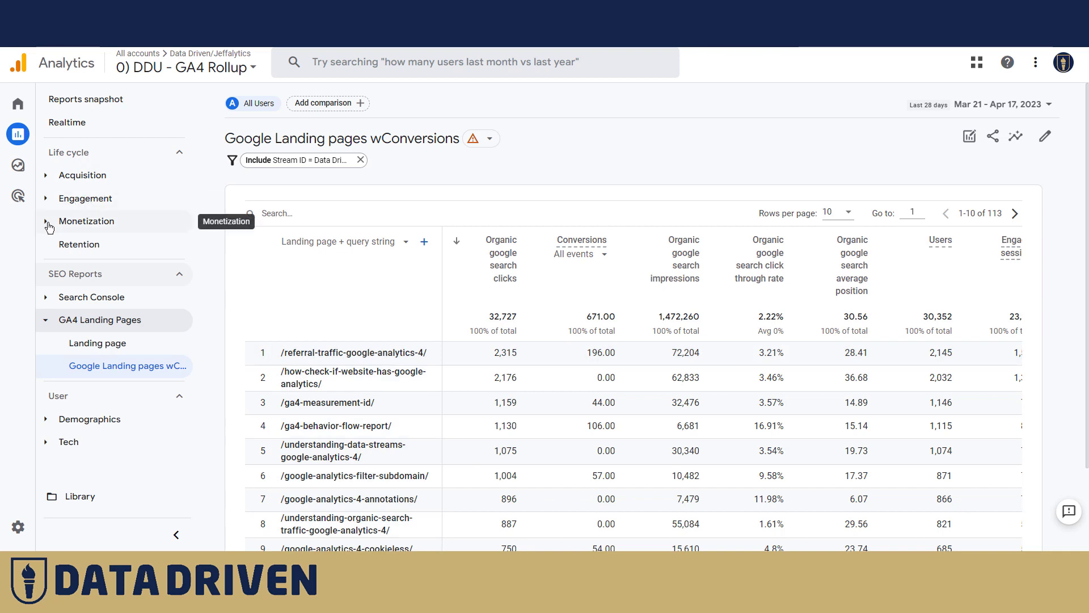
Step: Open Monetization > Ecommerce purchases by item name and start a new filter condition
left_click(86, 221)
left_click(120, 270)
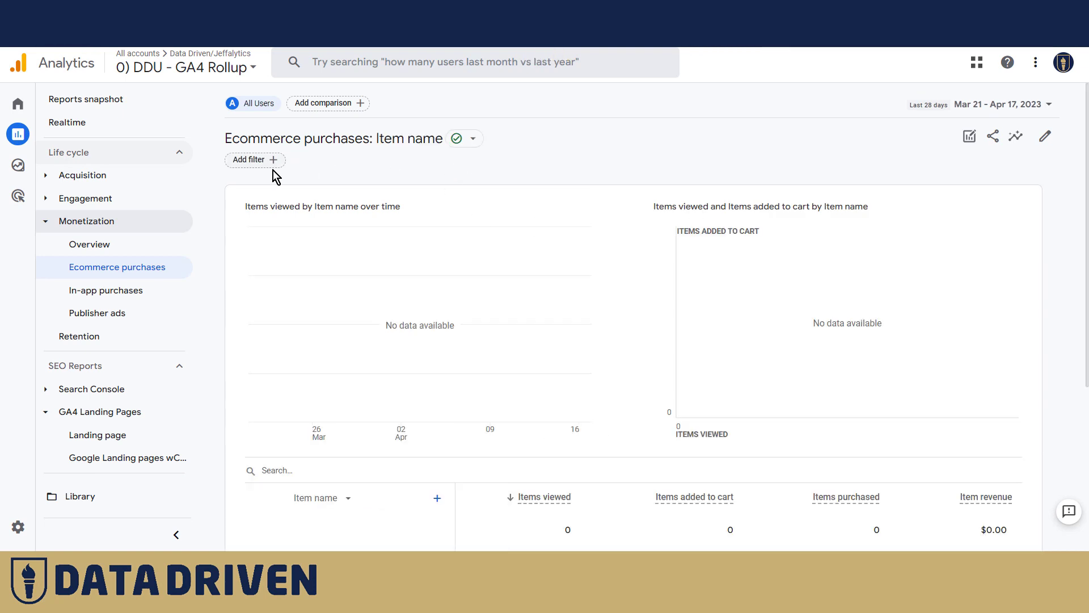
left_click(270, 164)
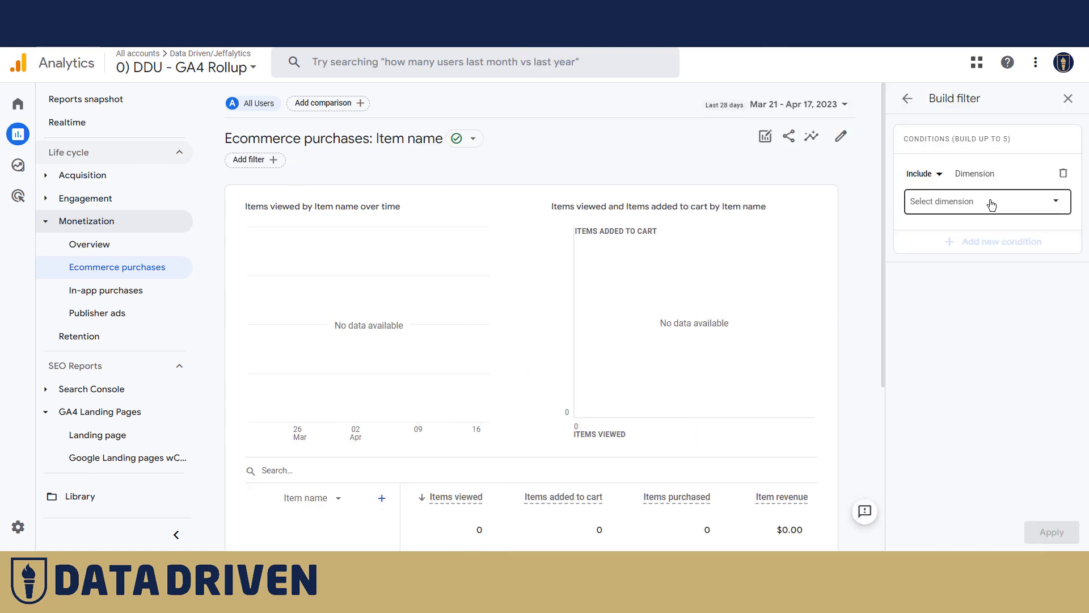
scroll(817, 295, "down", 5)
scroll(745, 392, "up", 5)
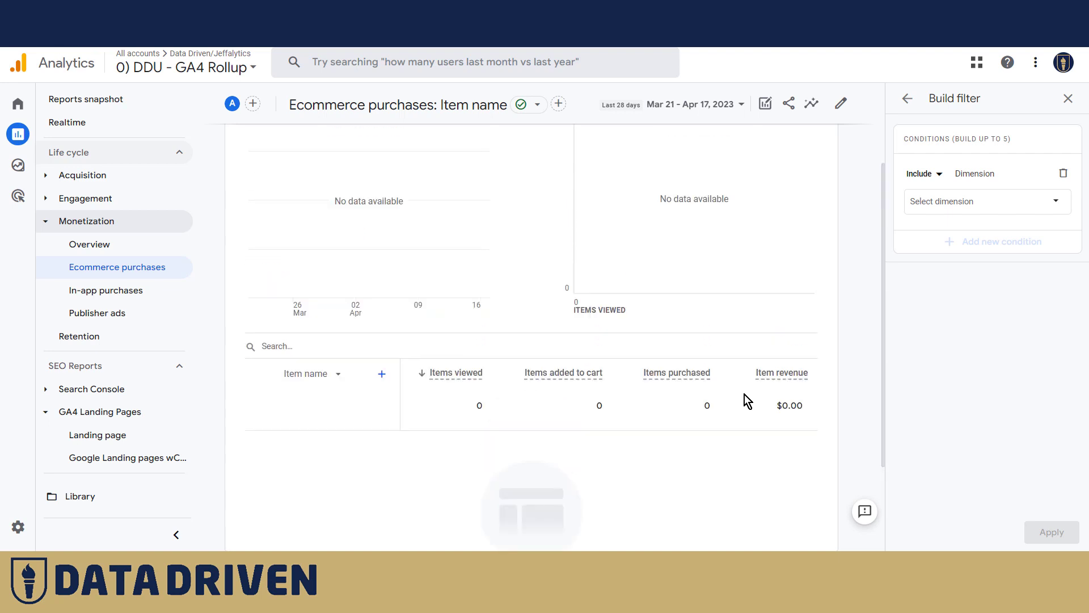
scroll(760, 479, "down", 3)
scroll(747, 481, "up", 3)
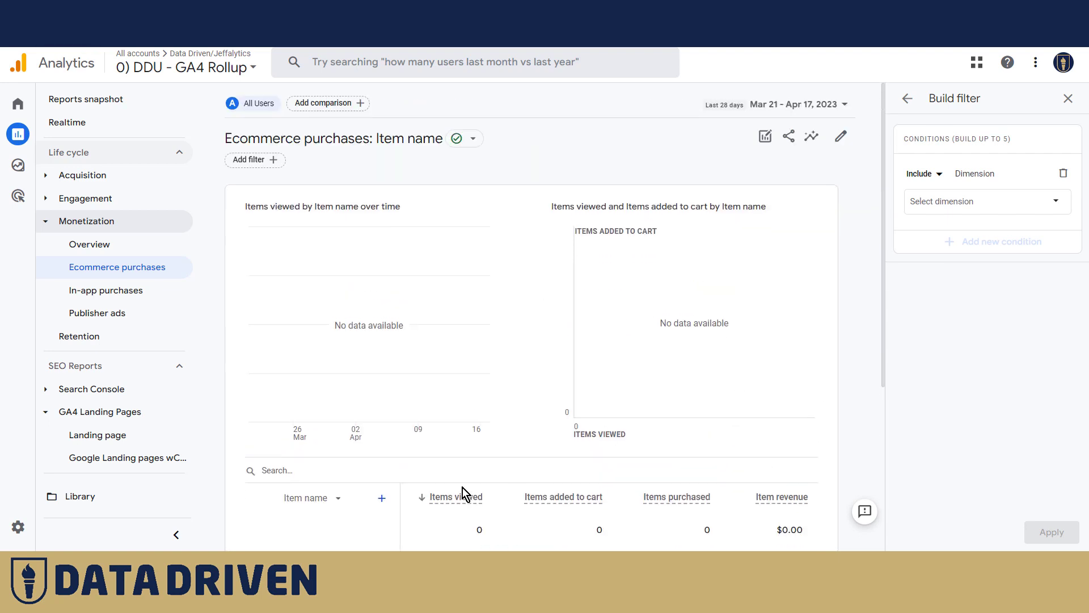